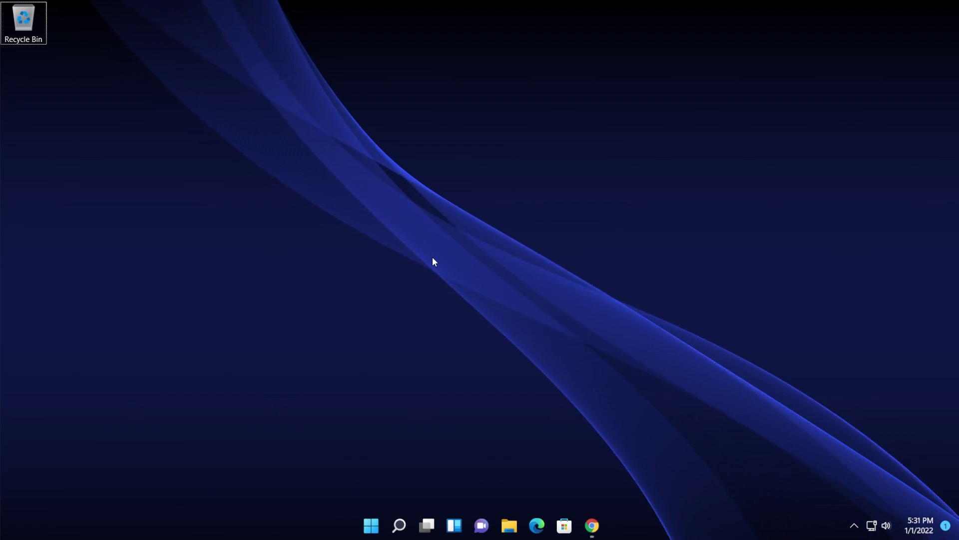
Step: Check the Windows version with winver, then close the version dialog
{"action": "left_click", "coordinate": [399, 525]}
{"action": "type", "text": "wi"}
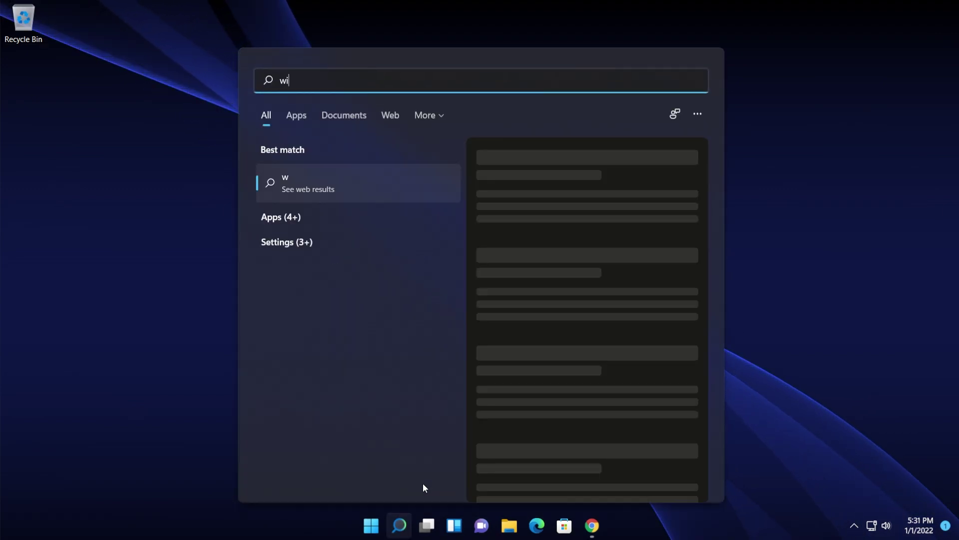
{"action": "type", "text": "nver"}
{"action": "key", "text": "Return"}
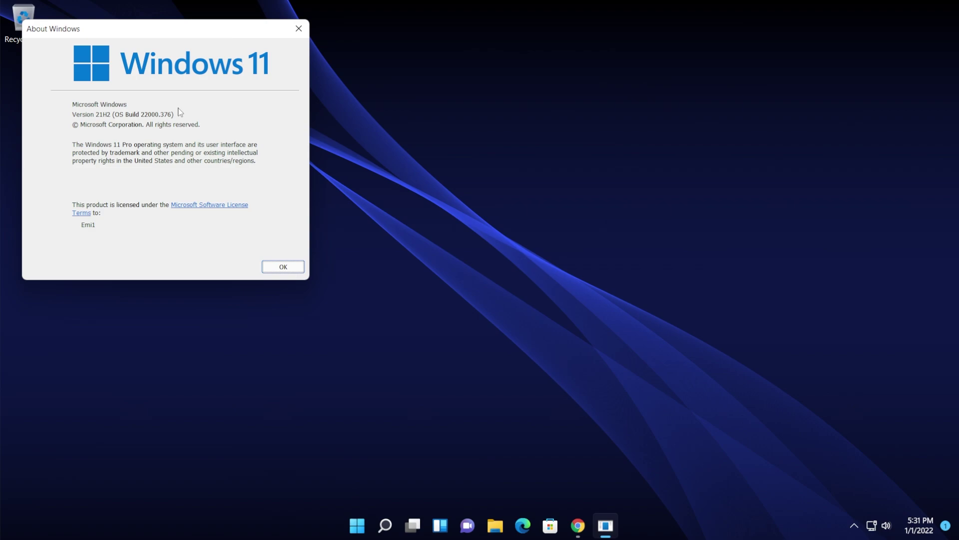
{"action": "left_click_drag", "start_coordinate": [133, 27], "coordinate": [312, 92]}
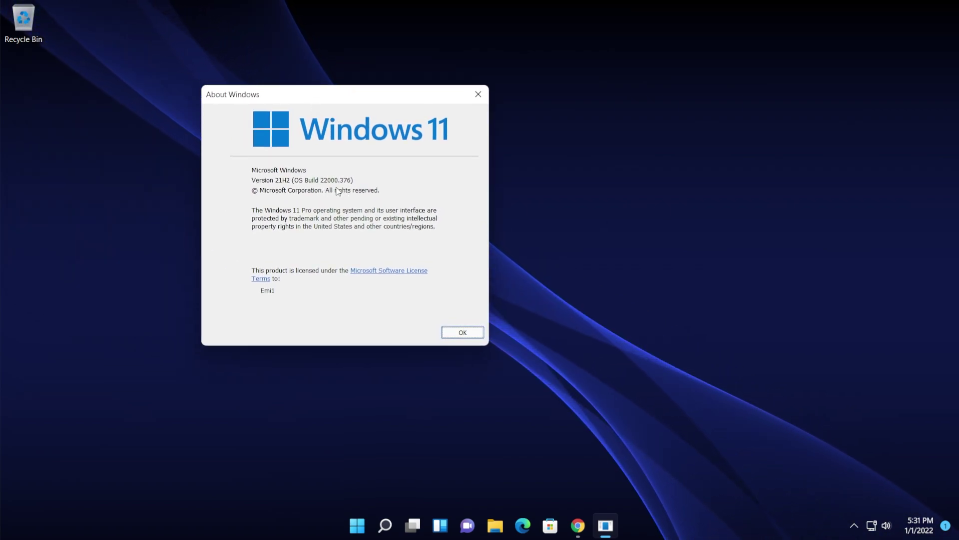
{"action": "left_click_drag", "start_coordinate": [344, 94], "coordinate": [333, 127]}
{"action": "left_click", "coordinate": [450, 365]}
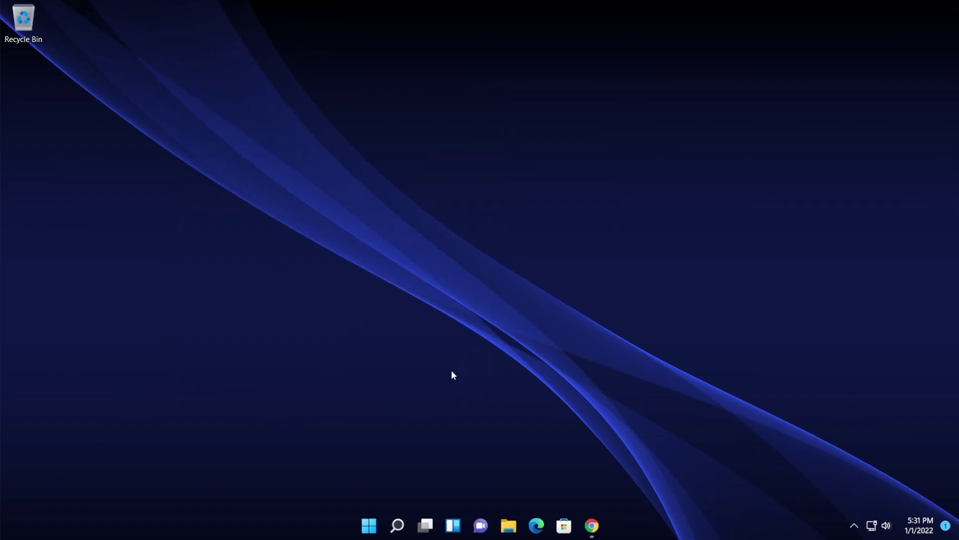
Step: Review the Windows Insider Program options in Settings, then close Settings
{"action": "key", "text": "super+s"}
{"action": "key", "text": "super+i"}
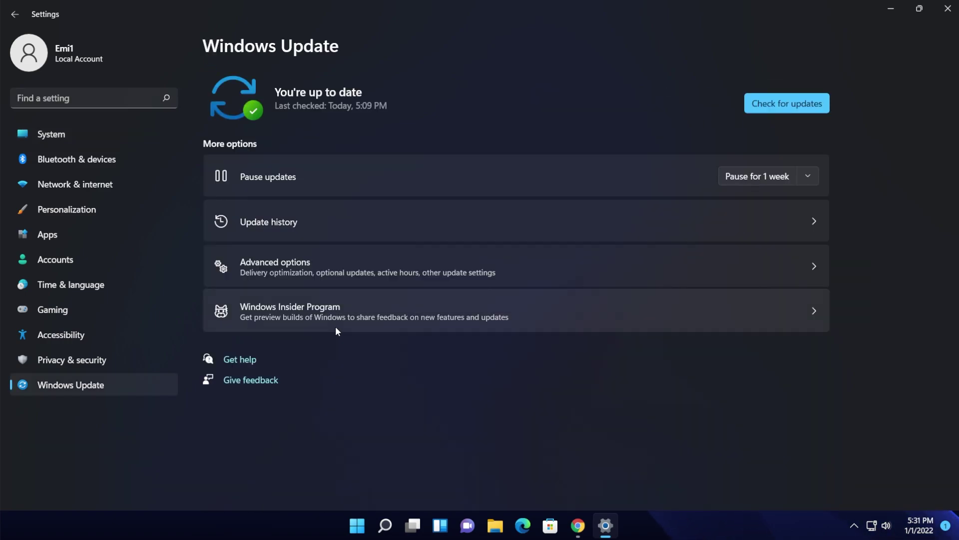
{"action": "left_click", "coordinate": [335, 326]}
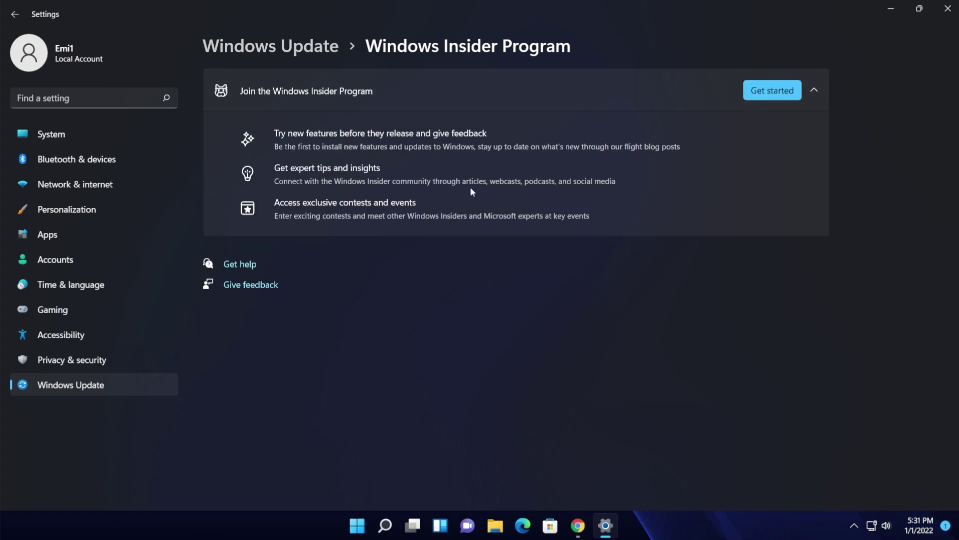
{"action": "left_click", "coordinate": [947, 8]}
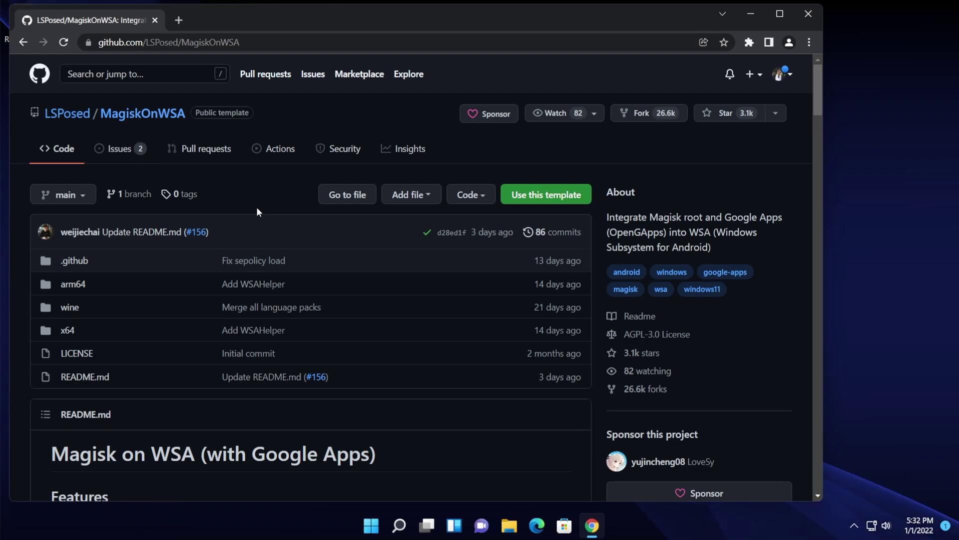
Step: Scroll through the MagiskOnWSA README's Video and Text Guide
{"action": "scroll", "coordinate": [256, 207], "scroll_direction": "down", "scroll_amount": 3}
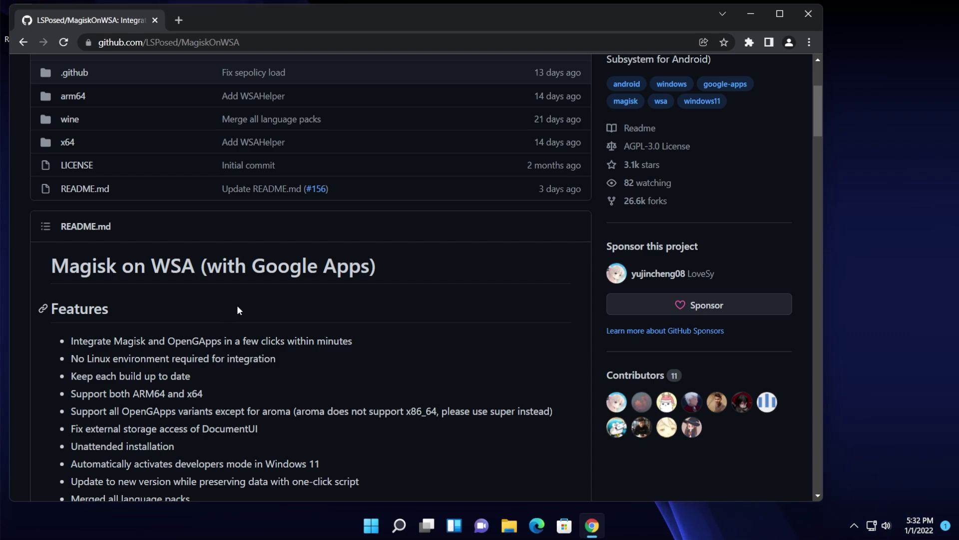
{"action": "scroll", "coordinate": [238, 298], "scroll_direction": "down", "scroll_amount": 9}
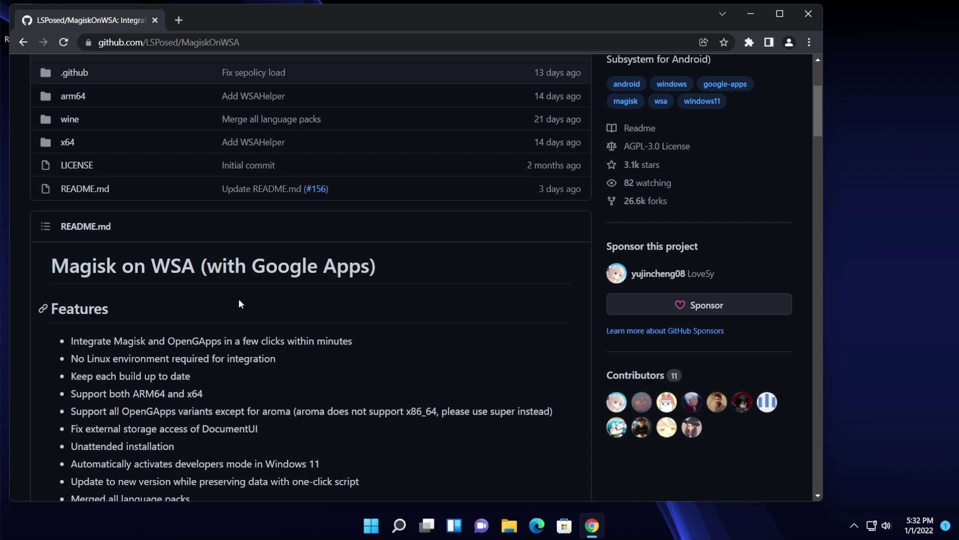
{"action": "scroll", "coordinate": [239, 299], "scroll_direction": "down", "scroll_amount": 15}
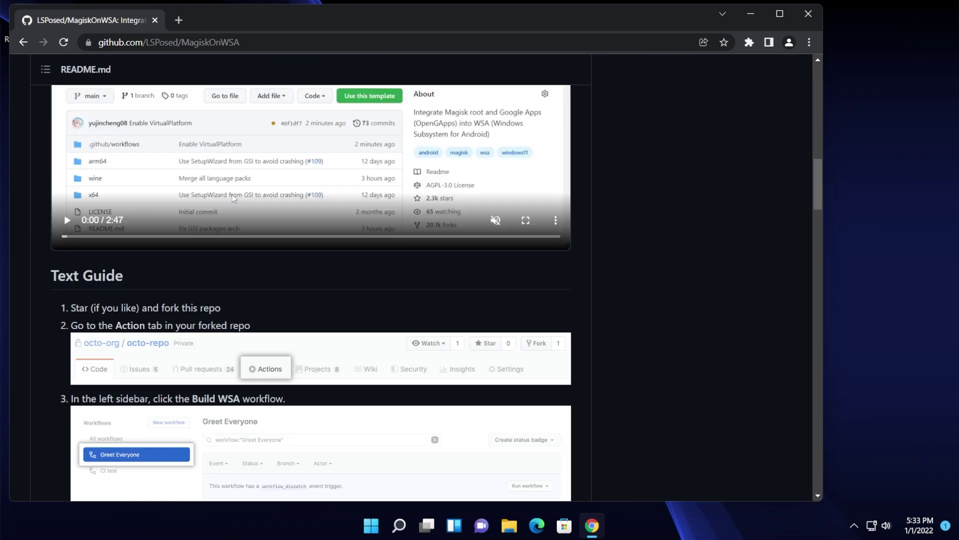
{"action": "scroll", "coordinate": [232, 200], "scroll_direction": "up", "scroll_amount": 14}
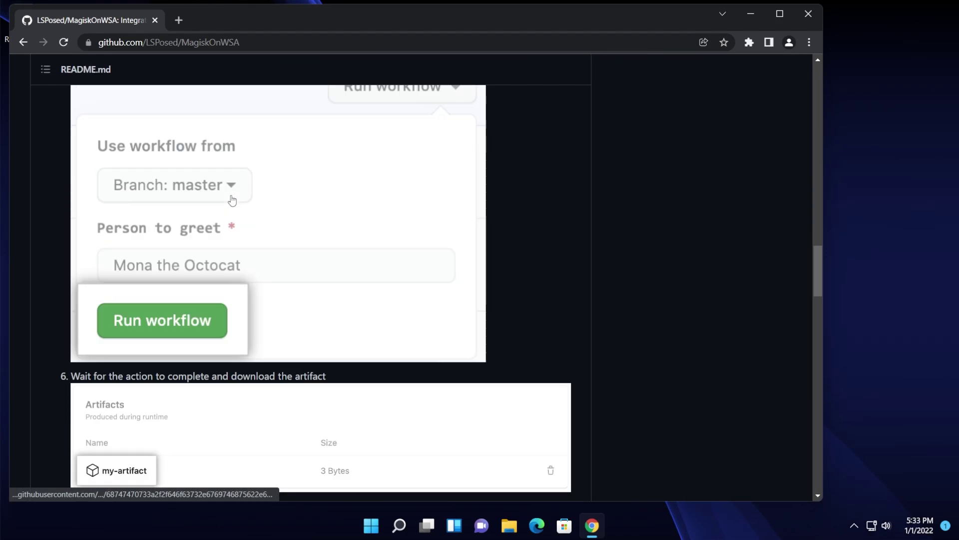
{"action": "scroll", "coordinate": [232, 199], "scroll_direction": "up", "scroll_amount": 14}
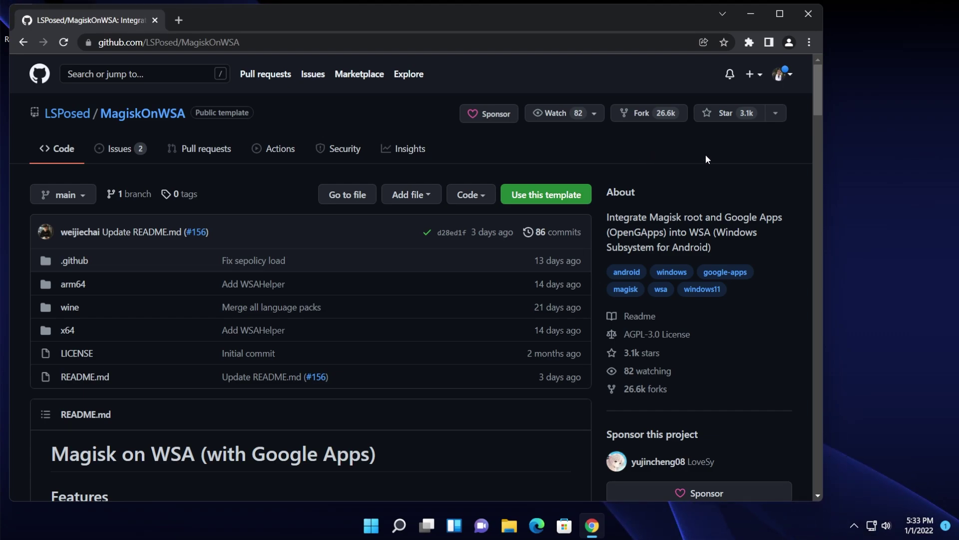
Step: Star LSPosed/MagiskOnWSA and fork it to your own account
{"action": "left_click", "coordinate": [717, 122]}
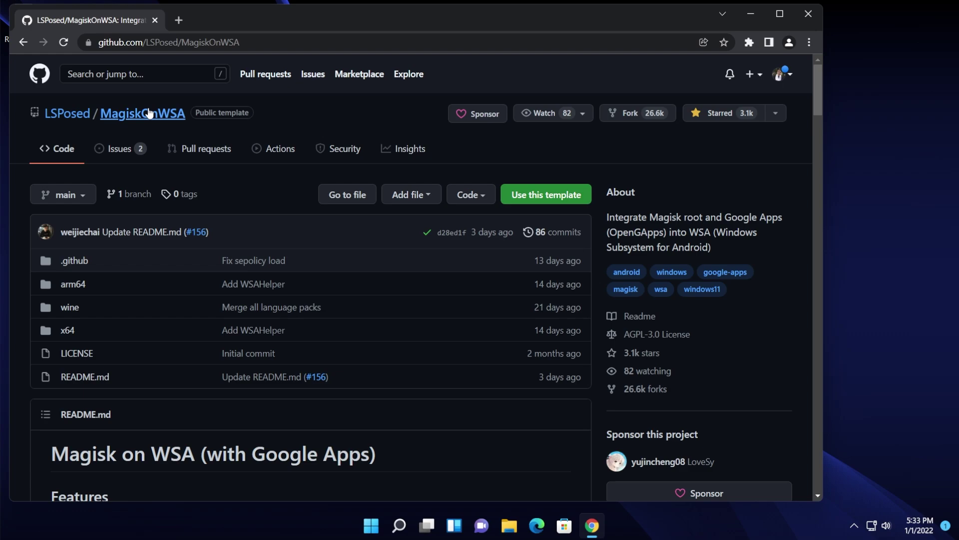
{"action": "left_click", "coordinate": [641, 121]}
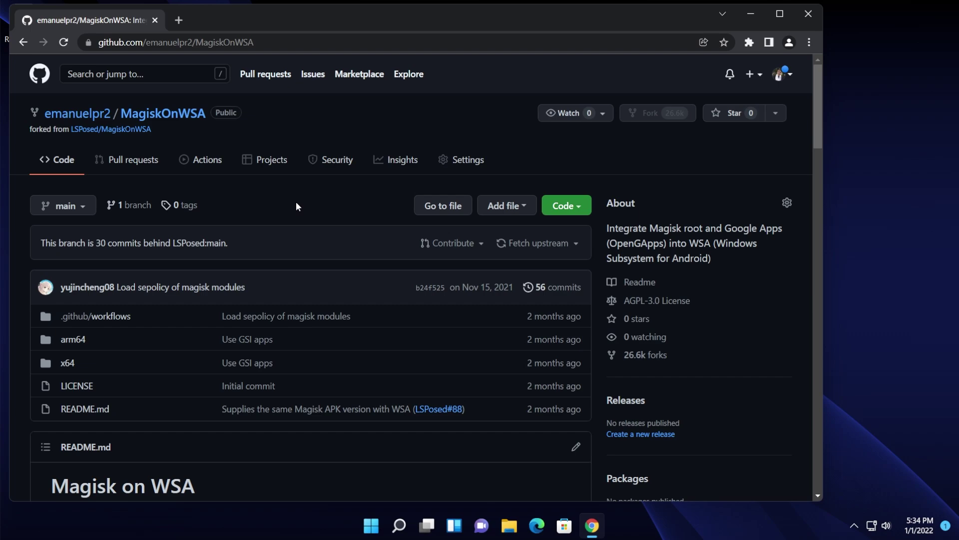
Step: Open the fork's Magisk workflow under Actions and bring up Run workflow options
{"action": "left_click", "coordinate": [204, 159]}
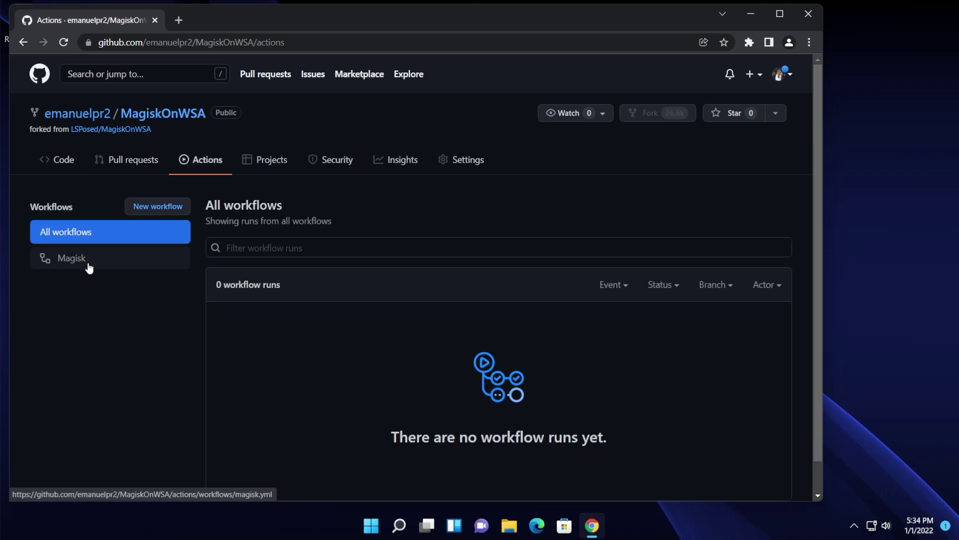
{"action": "left_click", "coordinate": [88, 265]}
{"action": "left_click", "coordinate": [753, 323]}
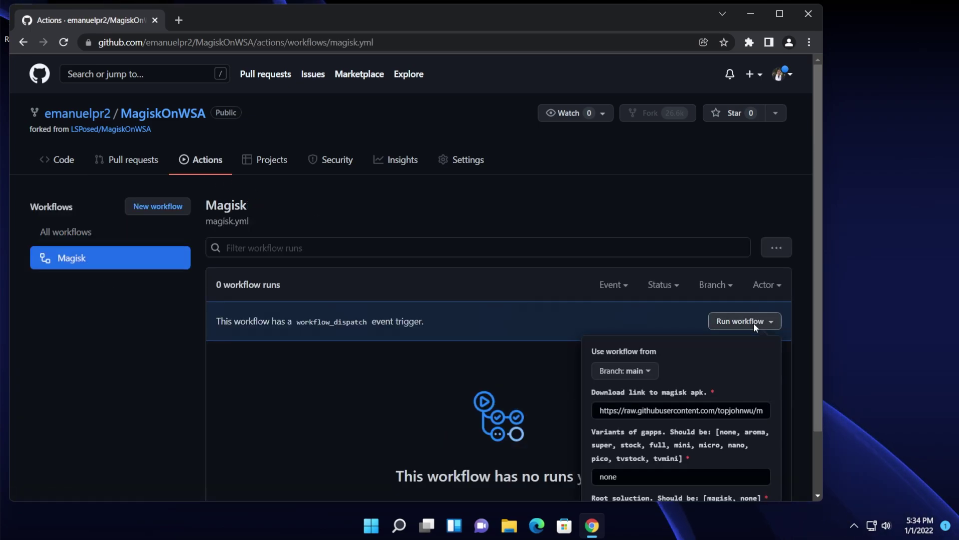
{"action": "scroll", "coordinate": [753, 322], "scroll_direction": "down", "scroll_amount": 1}
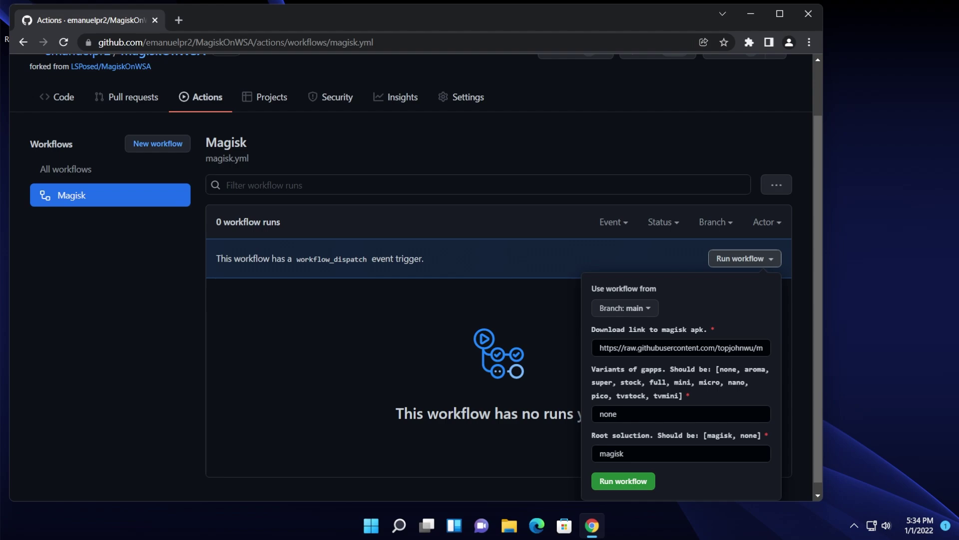
Step: Set gapps to pico and root solution to none, then run the workflow
{"action": "left_click", "coordinate": [618, 414]}
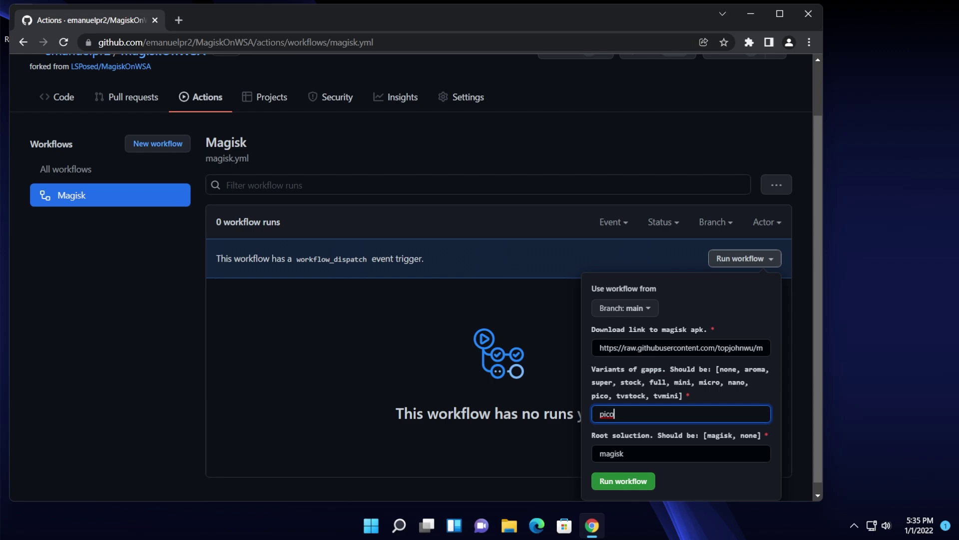
{"action": "left_click", "coordinate": [710, 397]}
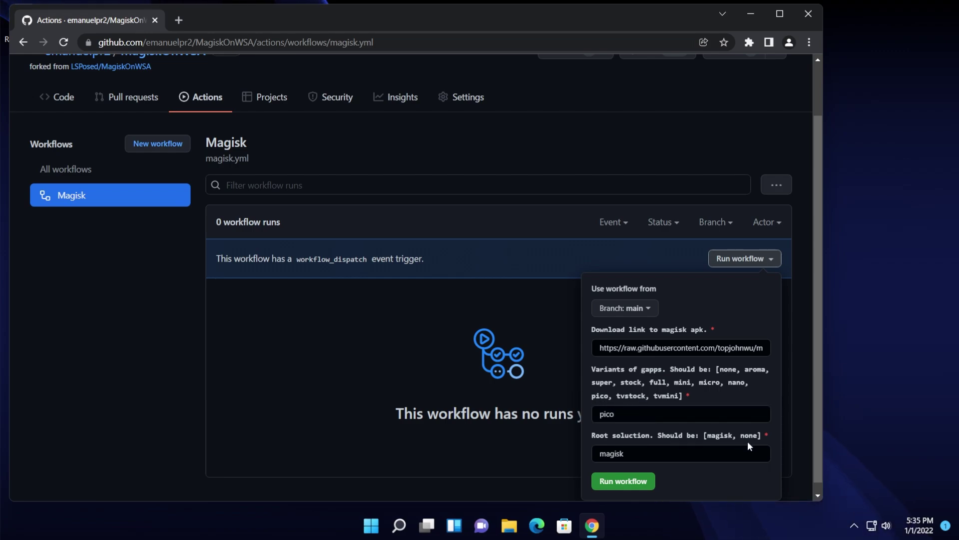
{"action": "double_click", "coordinate": [739, 454]}
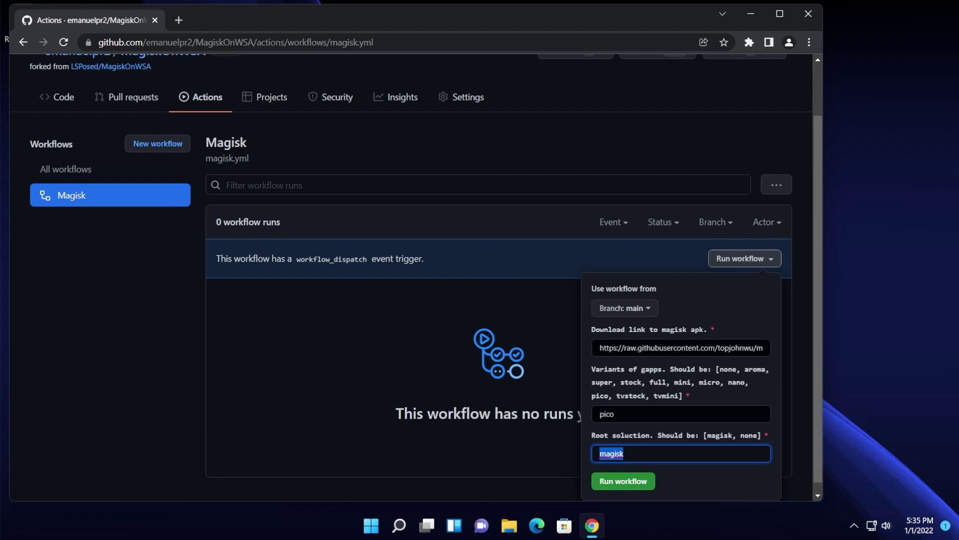
{"action": "type", "text": "none"}
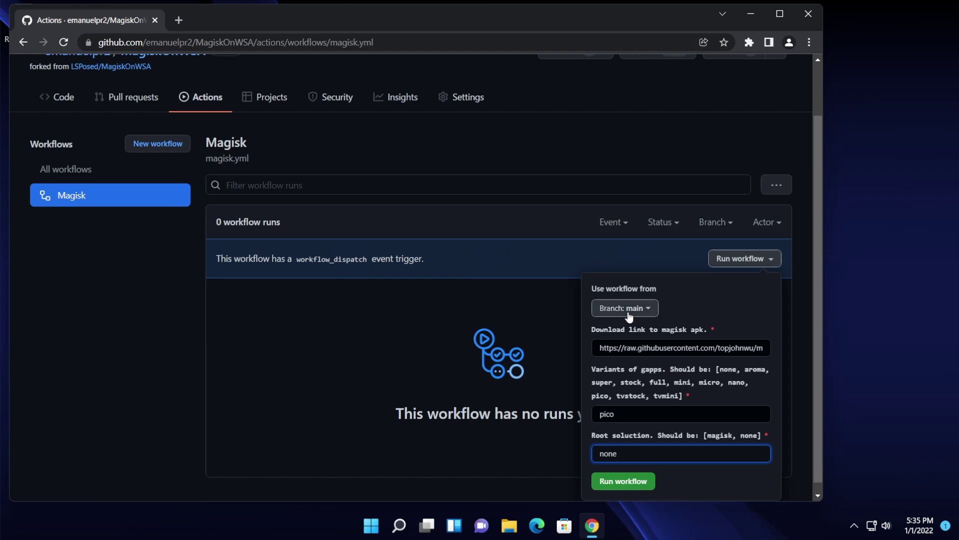
{"action": "left_click", "coordinate": [615, 414]}
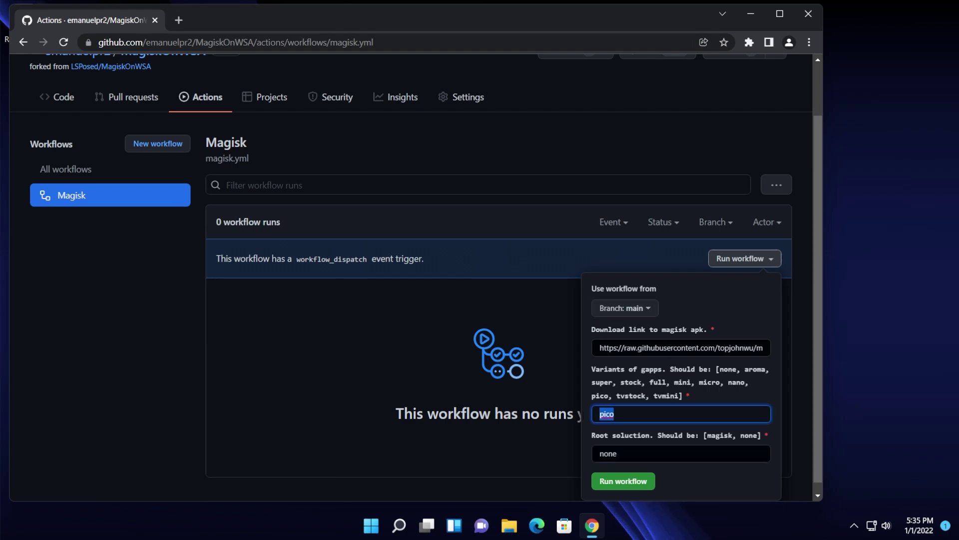
{"action": "type", "text": "pico"}
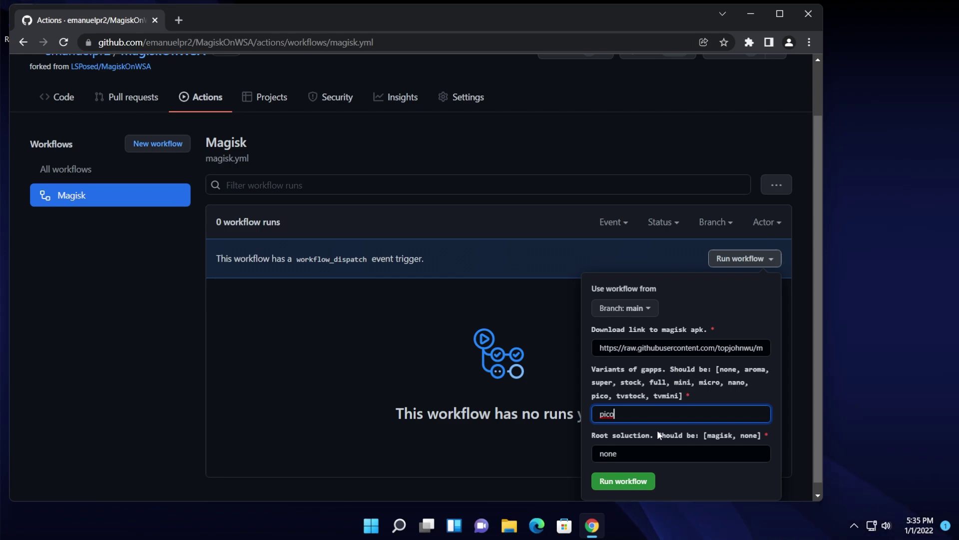
{"action": "key", "text": "Tab"}
{"action": "type", "text": "none"}
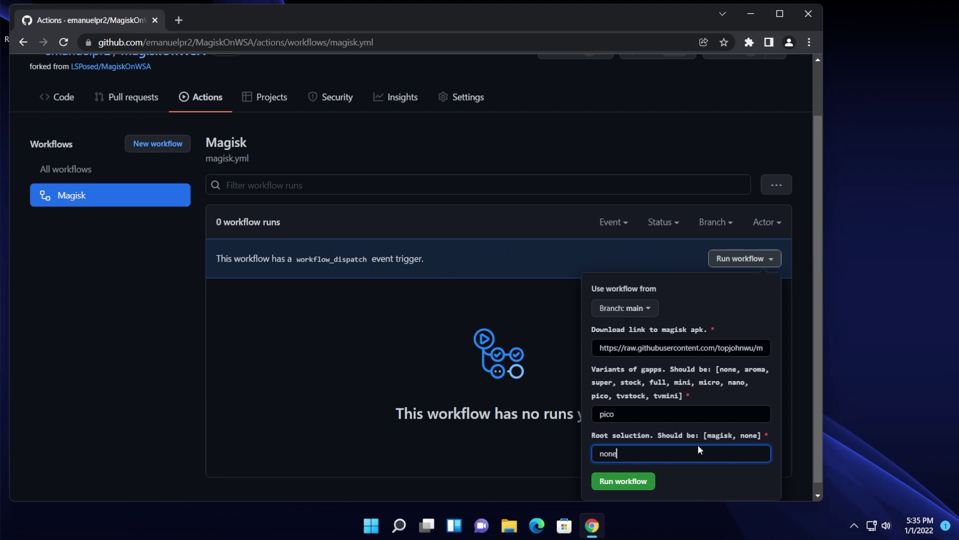
{"action": "left_click", "coordinate": [613, 485]}
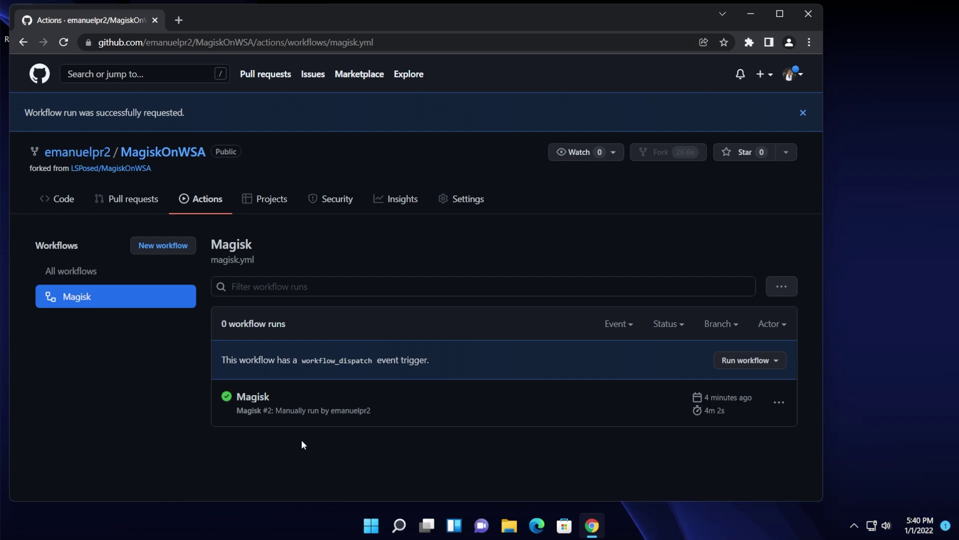
Step: Open completed Magisk run #2 and download its x64 WSA-GApps-pico artifact
{"action": "left_click", "coordinate": [254, 400]}
{"action": "scroll", "coordinate": [416, 479], "scroll_direction": "down", "scroll_amount": 3}
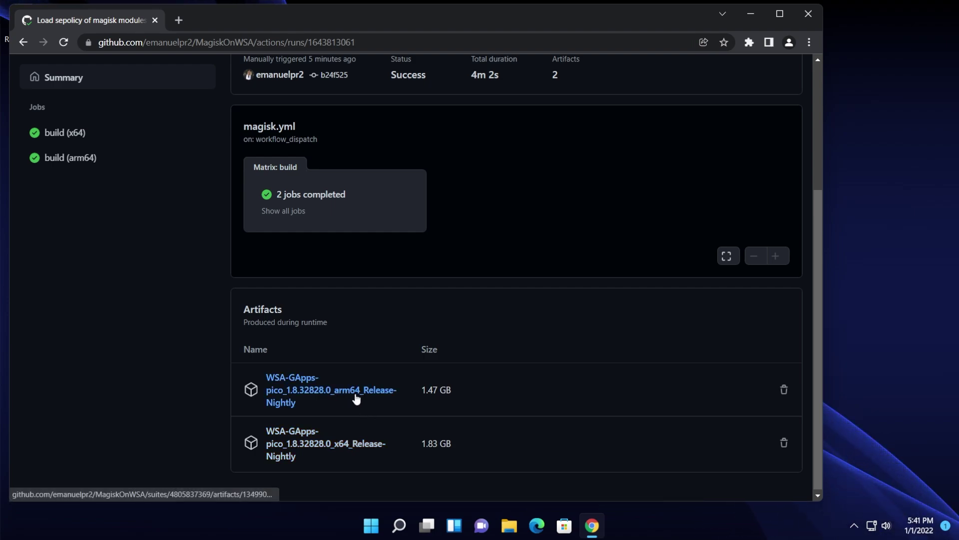
{"action": "left_click", "coordinate": [337, 451]}
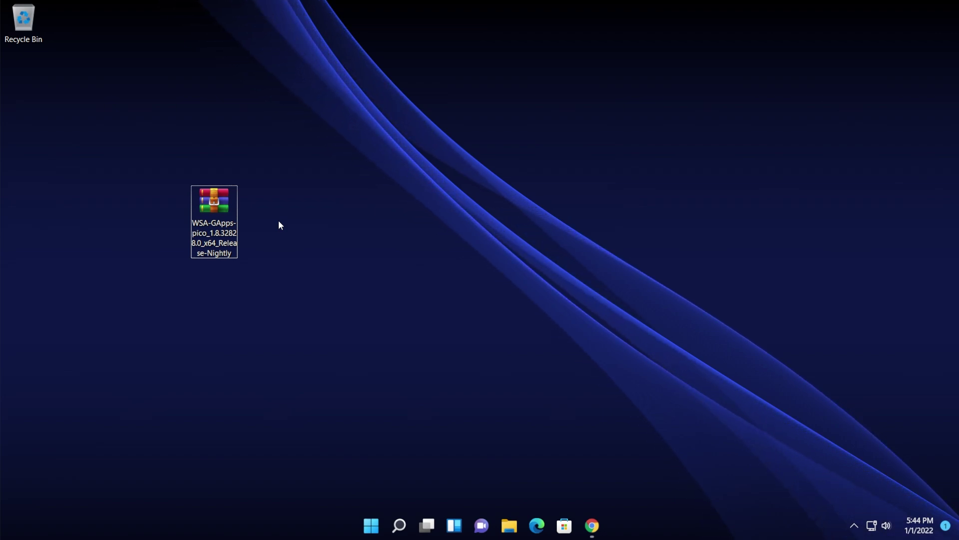
Step: Extract the desktop WSA zip into its own WSA-GApps-pico_1.8.32828.0_x64_Release-Nightly folder
{"action": "right_click", "coordinate": [207, 206]}
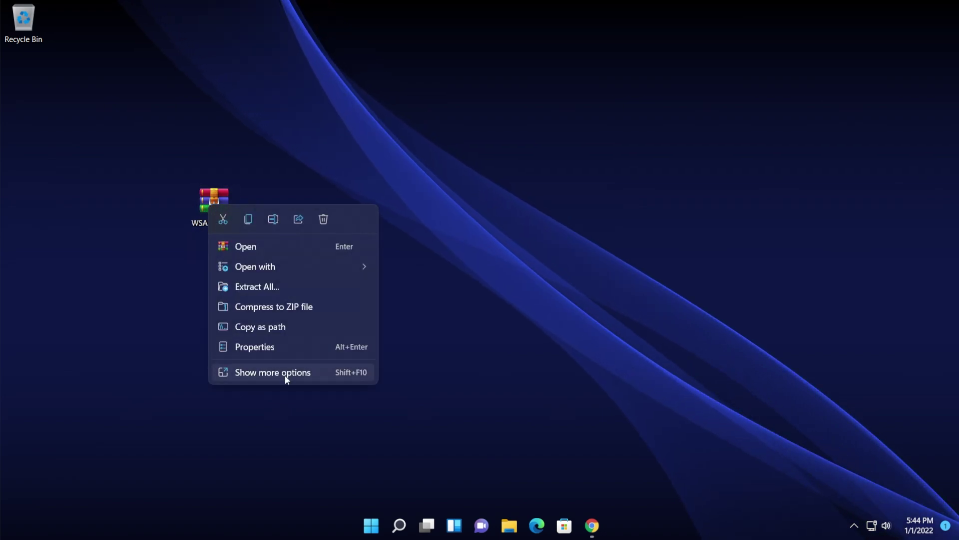
{"action": "left_click", "coordinate": [285, 374]}
{"action": "left_click", "coordinate": [370, 143]}
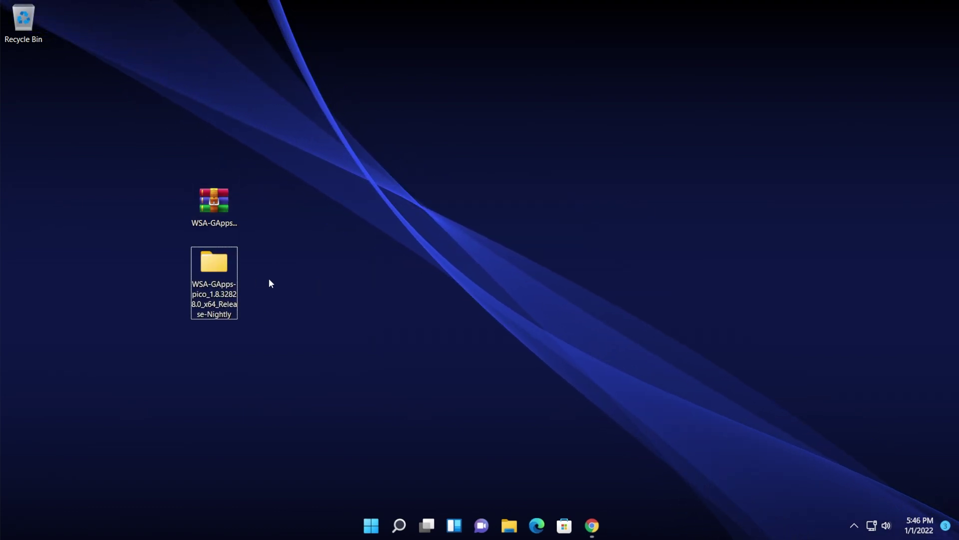
Step: Open Settings, search 'deve', and switch Developer Mode on under For developers
{"action": "left_click", "coordinate": [398, 525]}
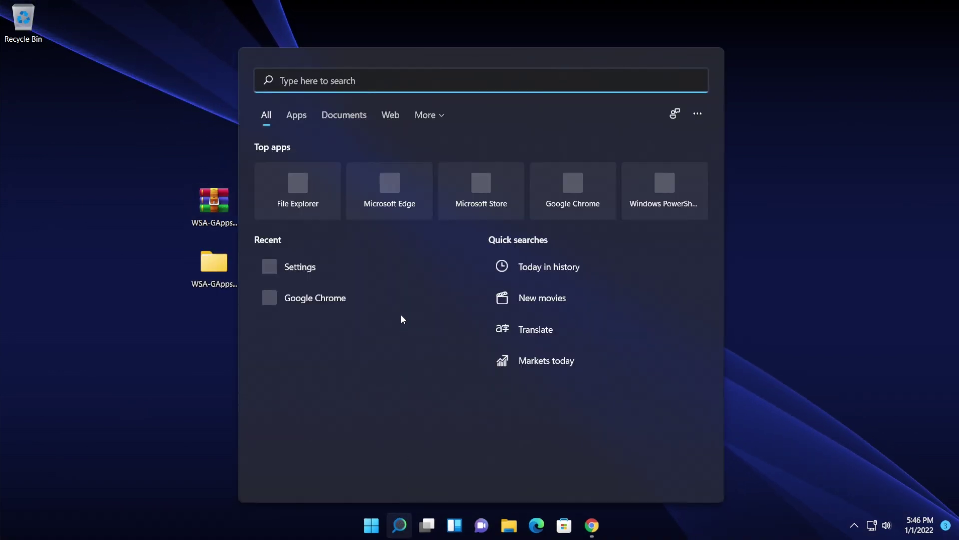
{"action": "type", "text": "sett"}
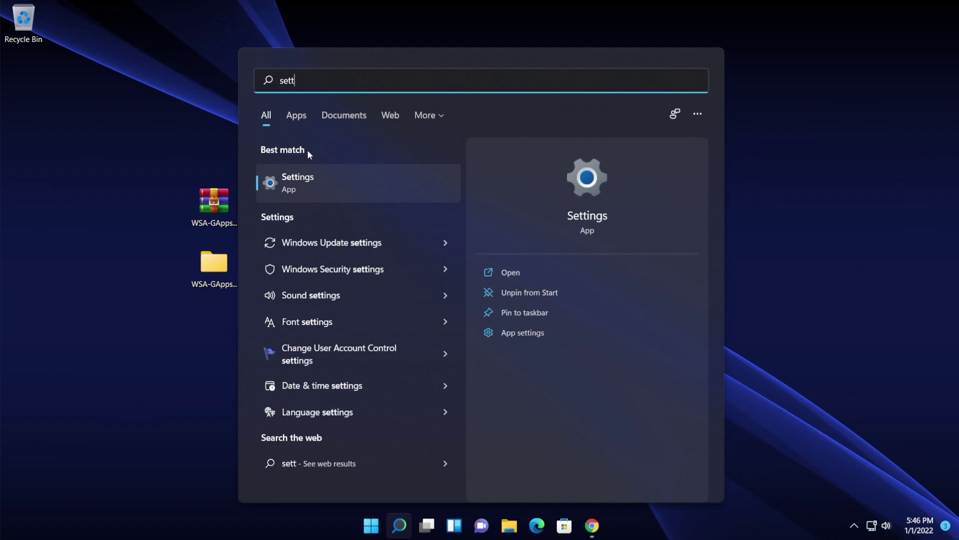
{"action": "left_click", "coordinate": [305, 178]}
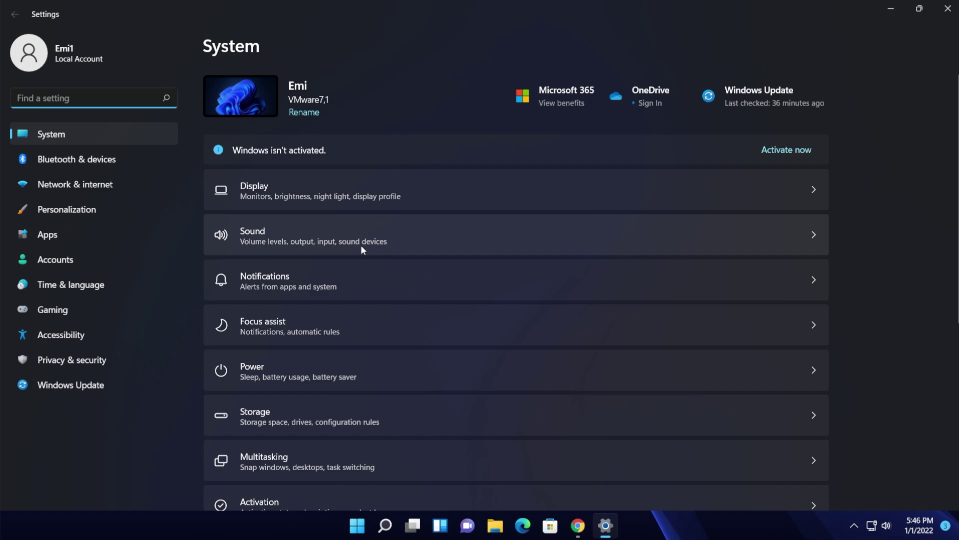
{"action": "type", "text": "deve"}
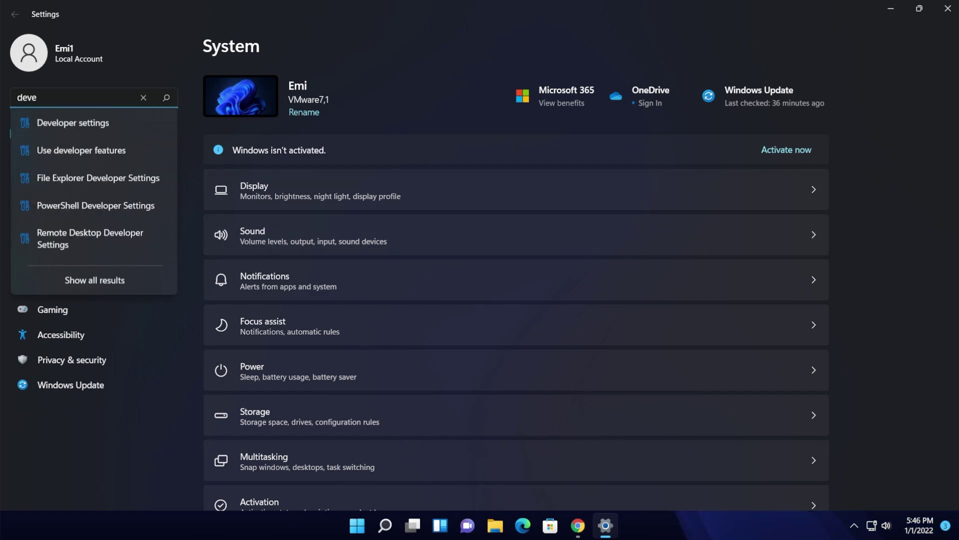
{"action": "left_click", "coordinate": [71, 131]}
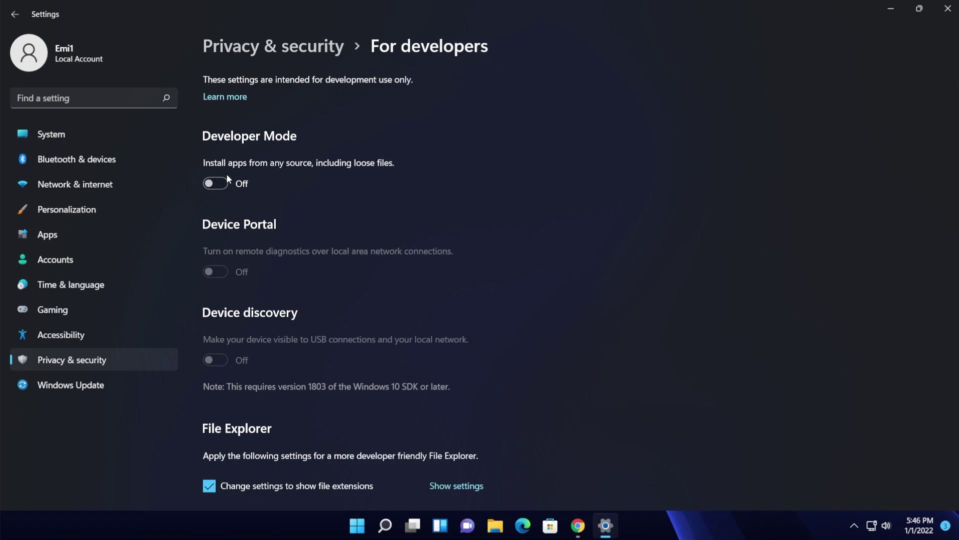
{"action": "left_click", "coordinate": [215, 184]}
Step: Confirm Developer Mode, close Settings, and open the extracted WSA-GApps-pico folder
{"action": "left_click", "coordinate": [576, 295]}
{"action": "key", "text": "alt+F4"}
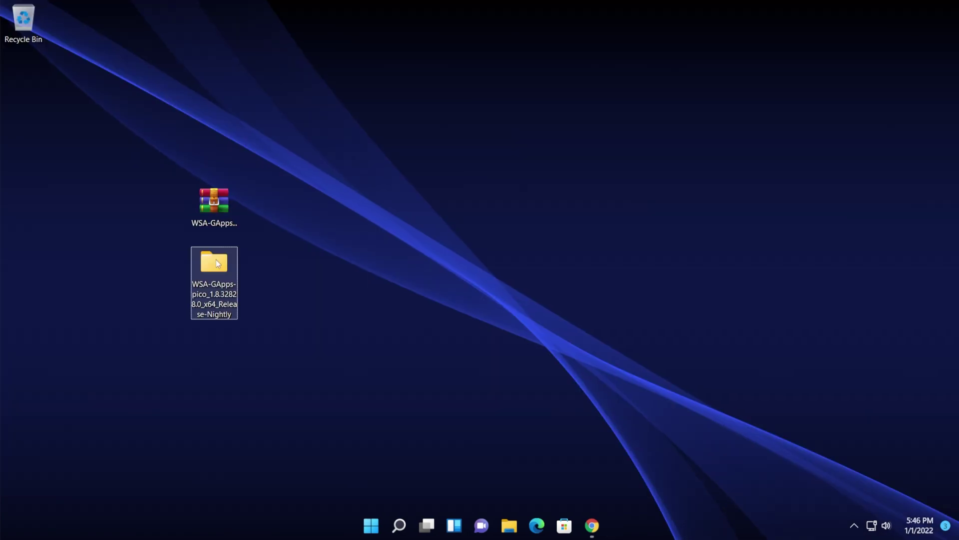
{"action": "double_click", "coordinate": [212, 260]}
{"action": "scroll", "coordinate": [431, 301], "scroll_direction": "down", "scroll_amount": 3}
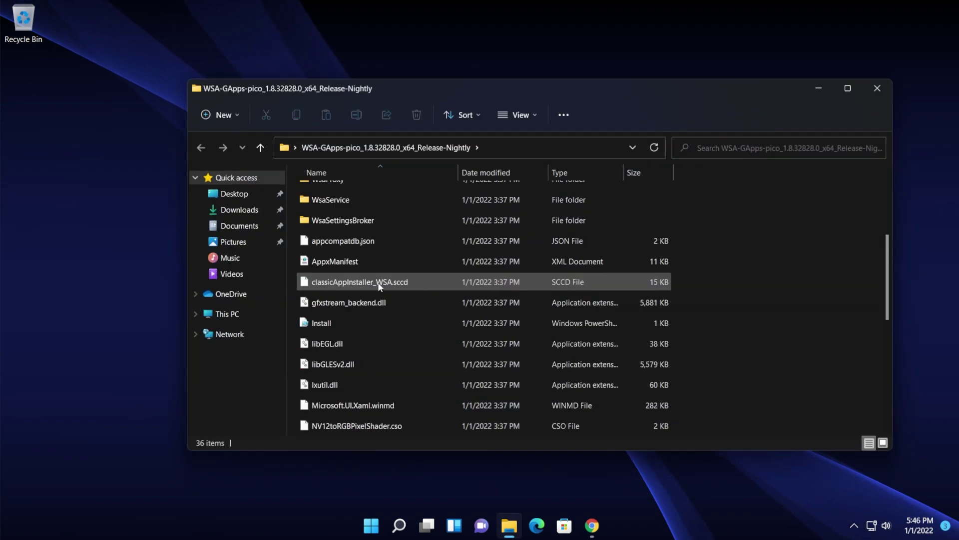
Step: Run the Install script with PowerShell, approve the system-changes prompt, and close the folder
{"action": "left_click", "coordinate": [329, 325]}
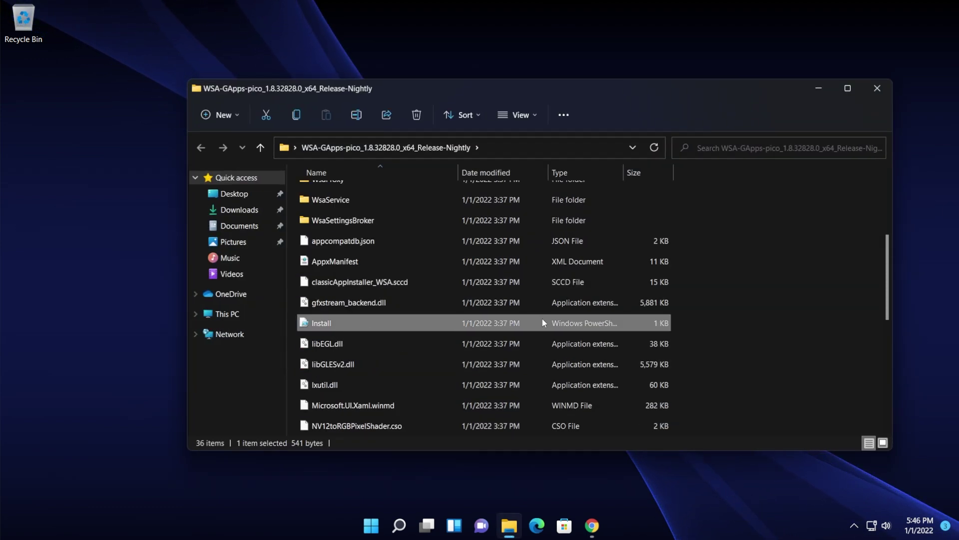
{"action": "right_click", "coordinate": [322, 320]}
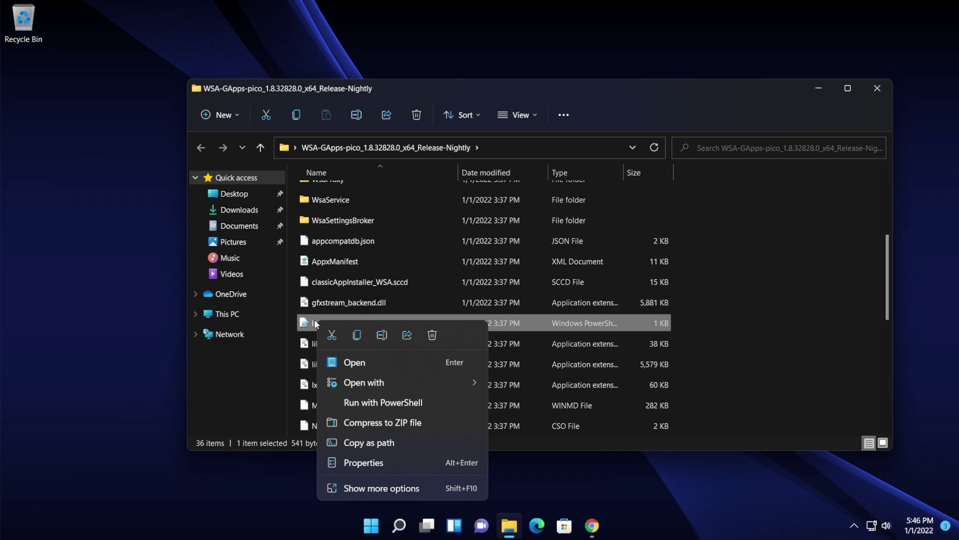
{"action": "left_click", "coordinate": [383, 403]}
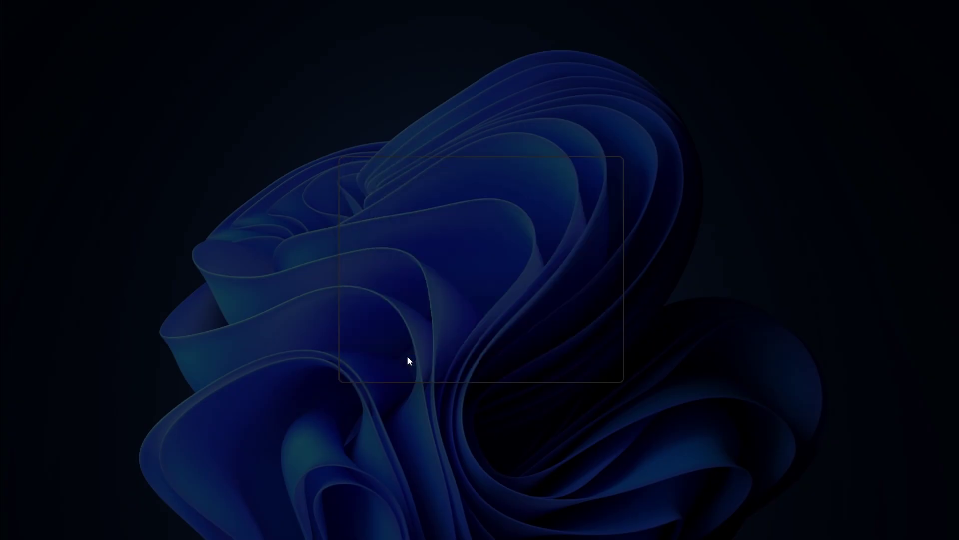
{"action": "left_click", "coordinate": [407, 355]}
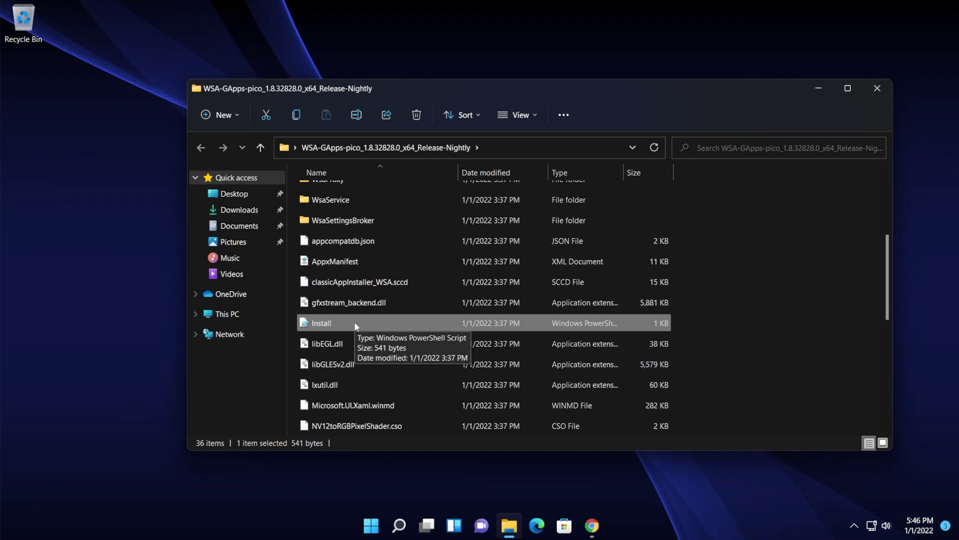
{"action": "key", "text": "alt+F4"}
{"action": "key", "text": "super+s"}
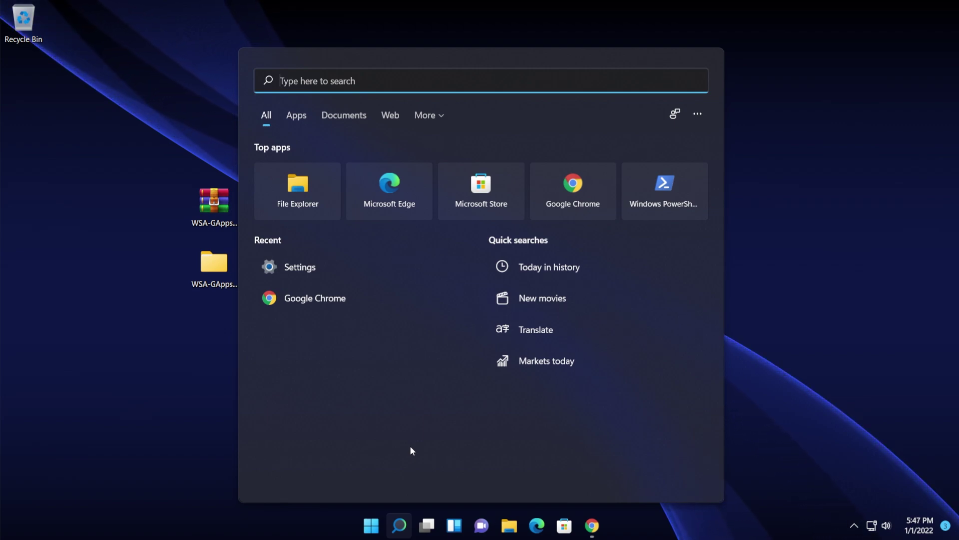
Step: In WSA Settings, turn Developer mode on, allow the subsystem to start, and close Android Developer options
{"action": "type", "text": "windows"}
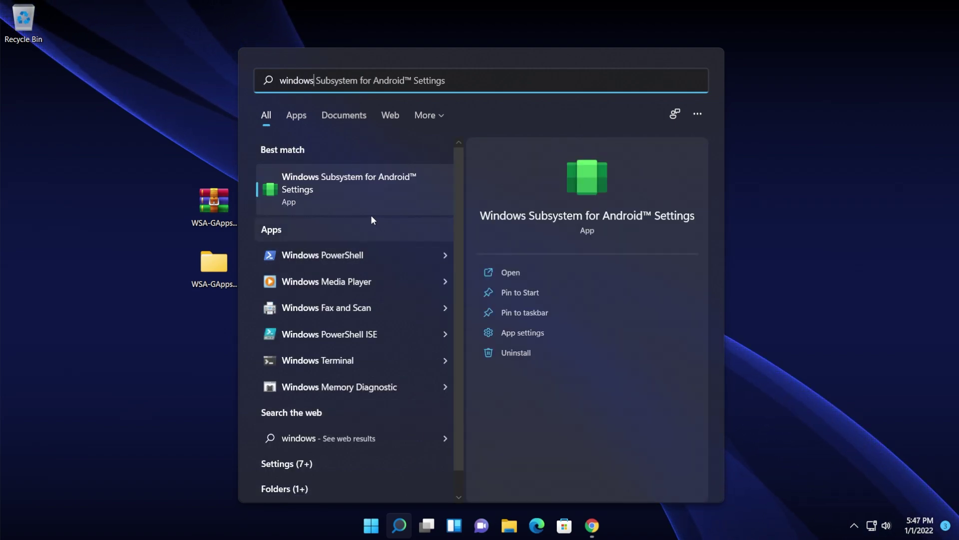
{"action": "key", "text": "Return"}
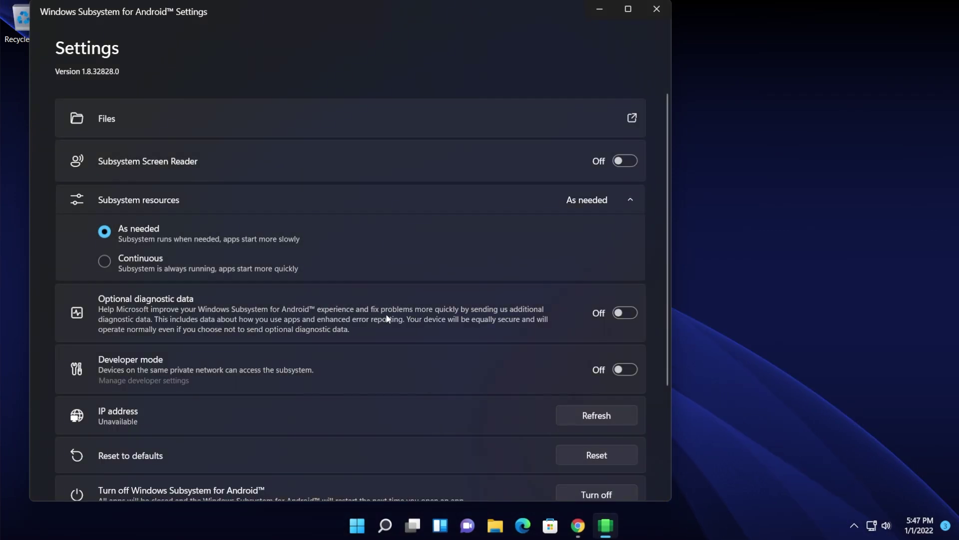
{"action": "left_click", "coordinate": [625, 369]}
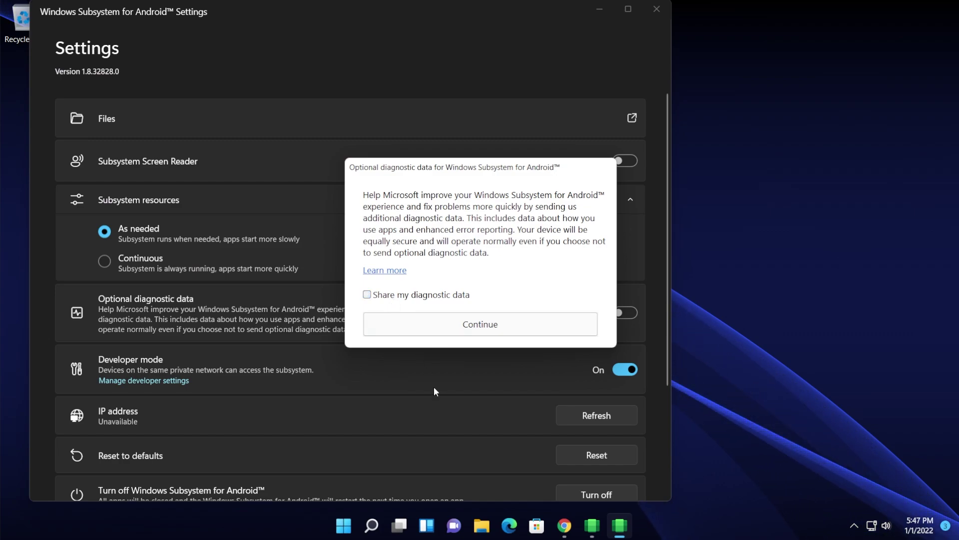
{"action": "left_click", "coordinate": [464, 325]}
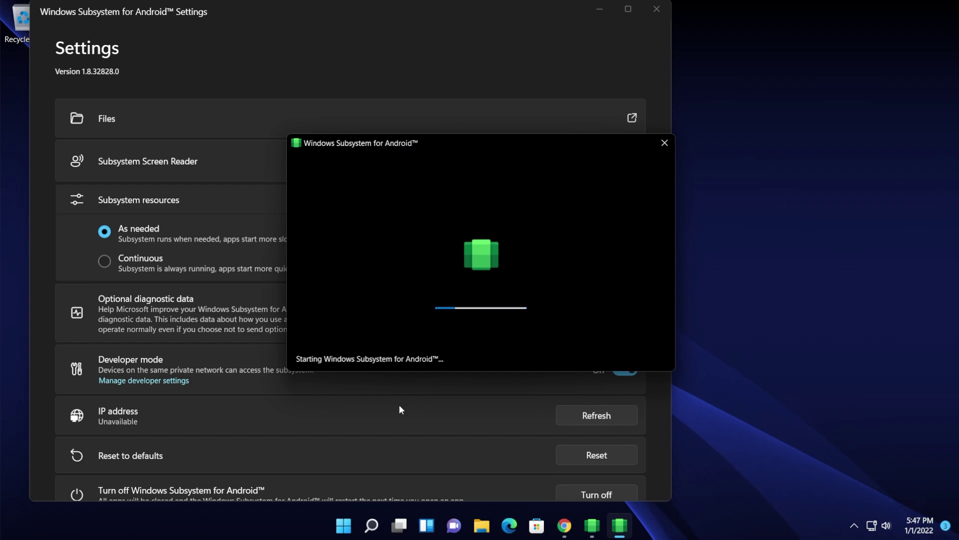
{"action": "left_click", "coordinate": [547, 380]}
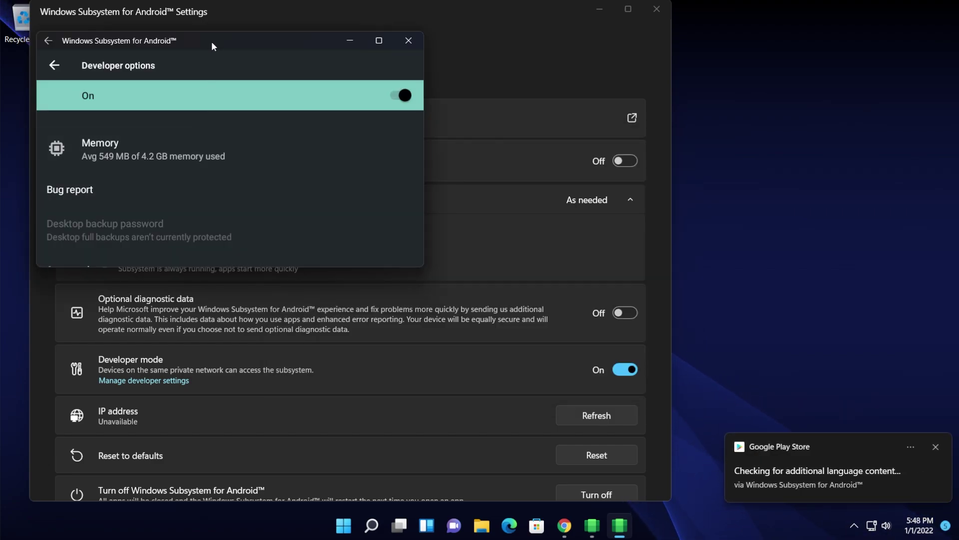
{"action": "left_click_drag", "start_coordinate": [211, 41], "coordinate": [221, 67]}
{"action": "left_click", "coordinate": [417, 67]}
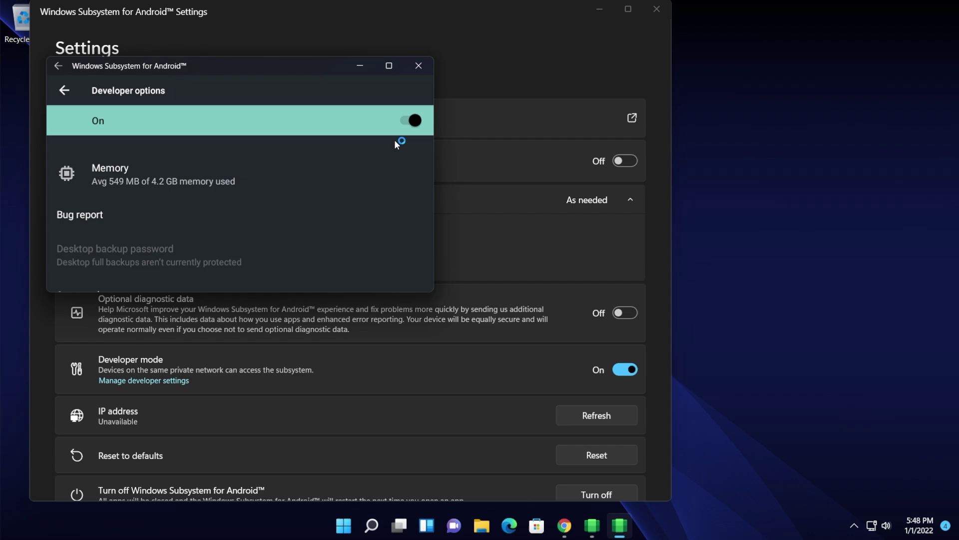
Step: Close WSA Settings, launch Play Store via a 'play store' search, and move its window lower
{"action": "left_click", "coordinate": [657, 9]}
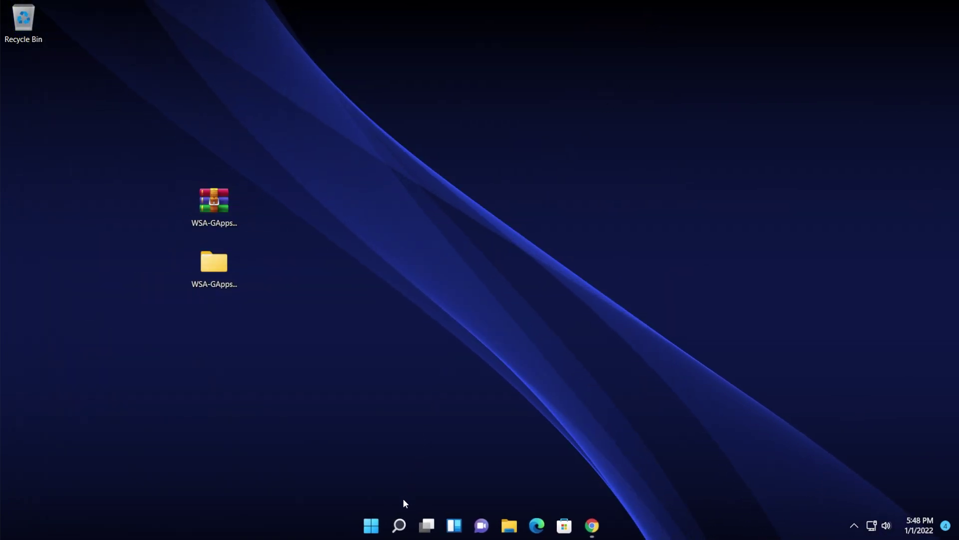
{"action": "left_click", "coordinate": [398, 525]}
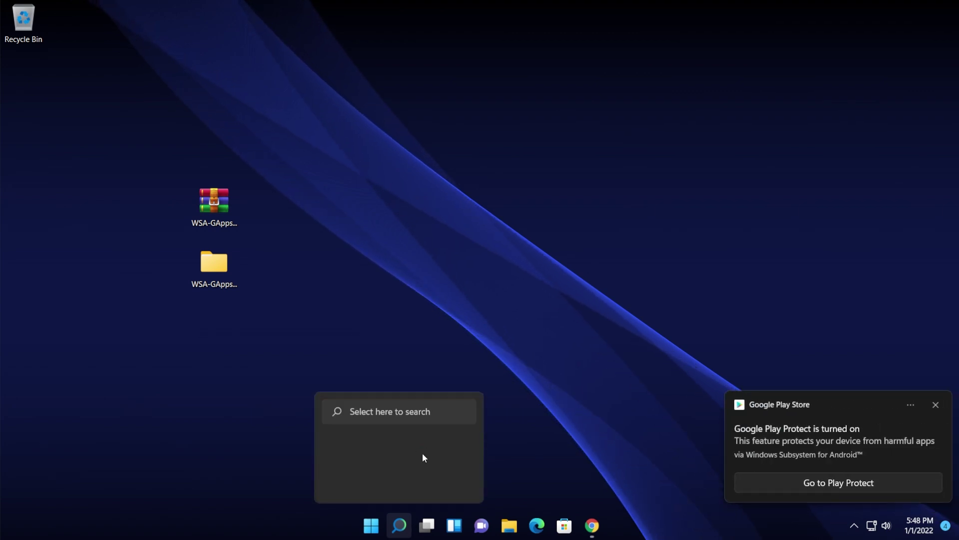
{"action": "type", "text": "play store"}
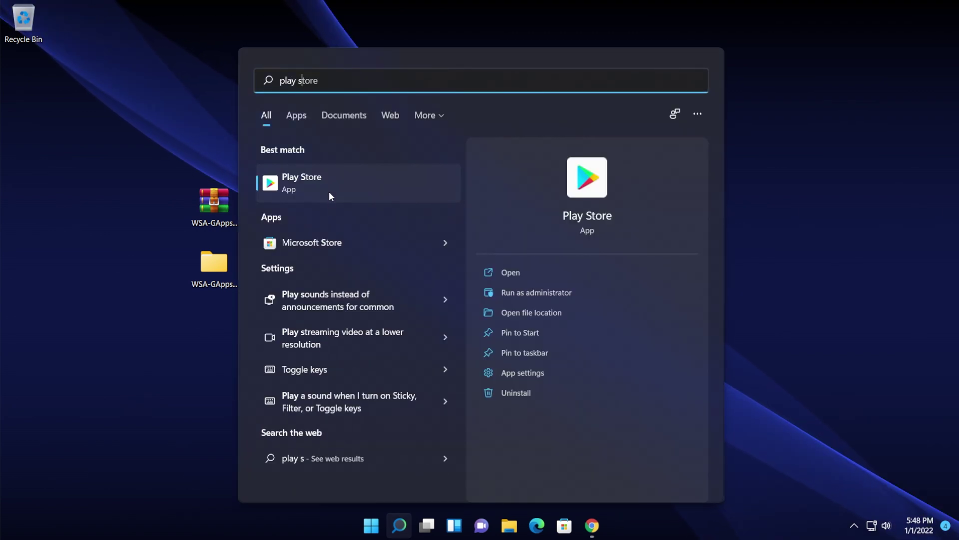
{"action": "left_click", "coordinate": [328, 194]}
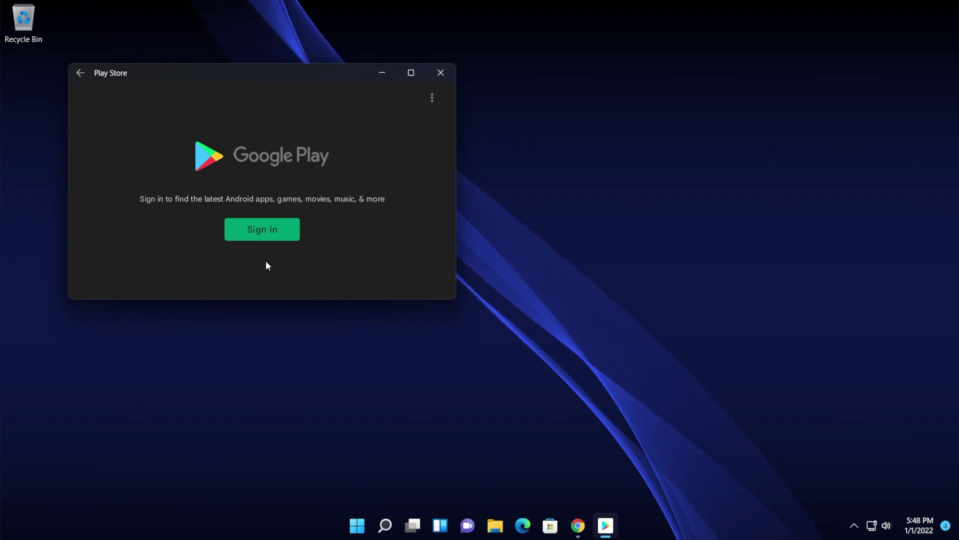
{"action": "left_click", "coordinate": [522, 258]}
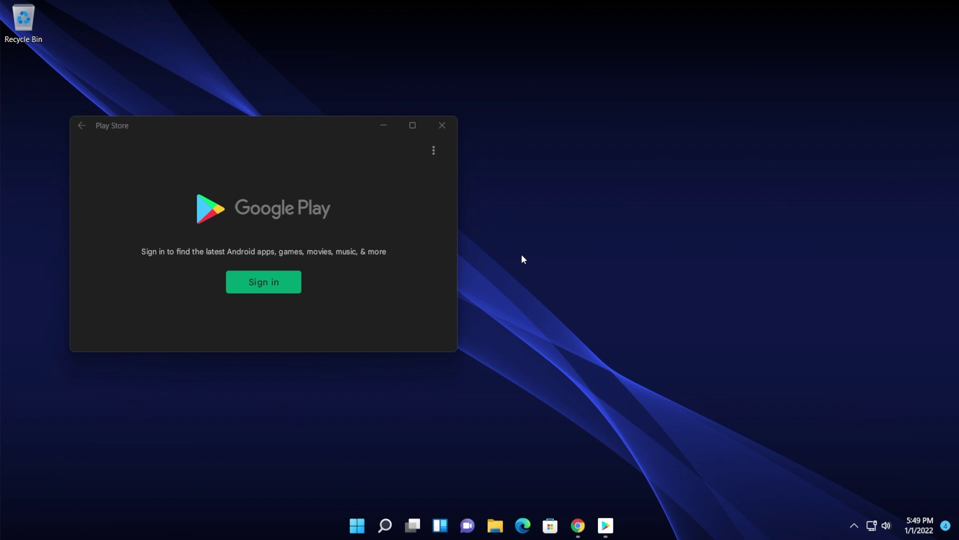